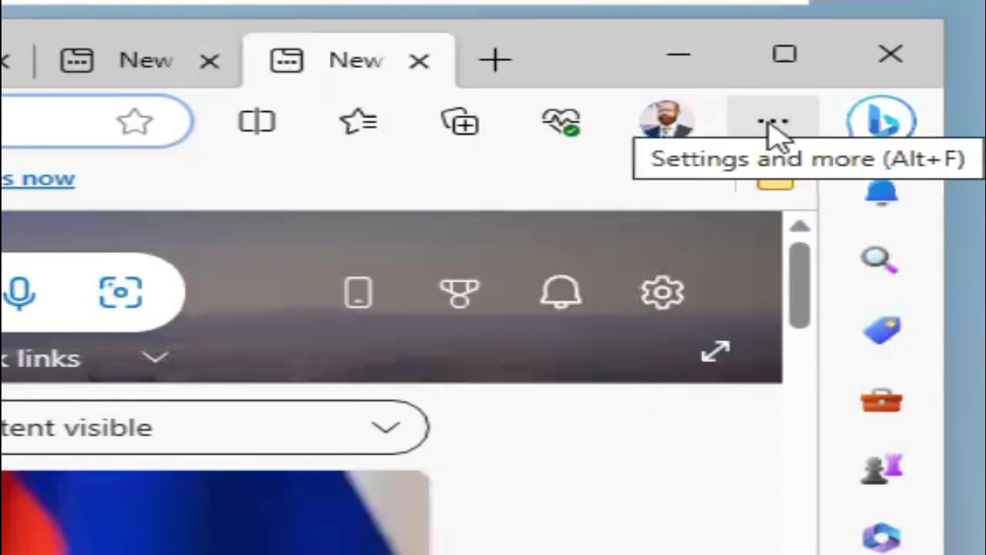
# Set the browser to open the new tab page at startup and close the settings page.
pyautogui.click(773, 123)
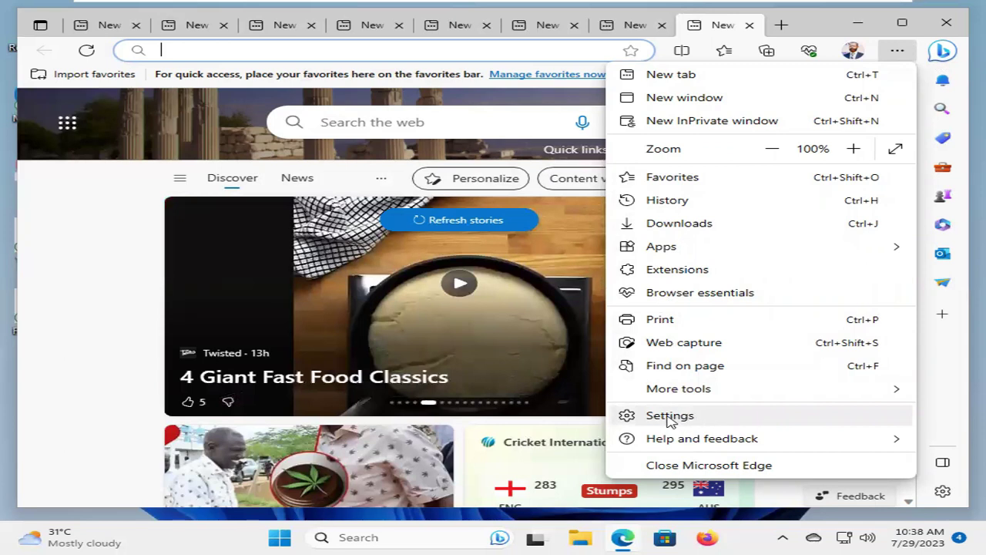
pyautogui.click(669, 416)
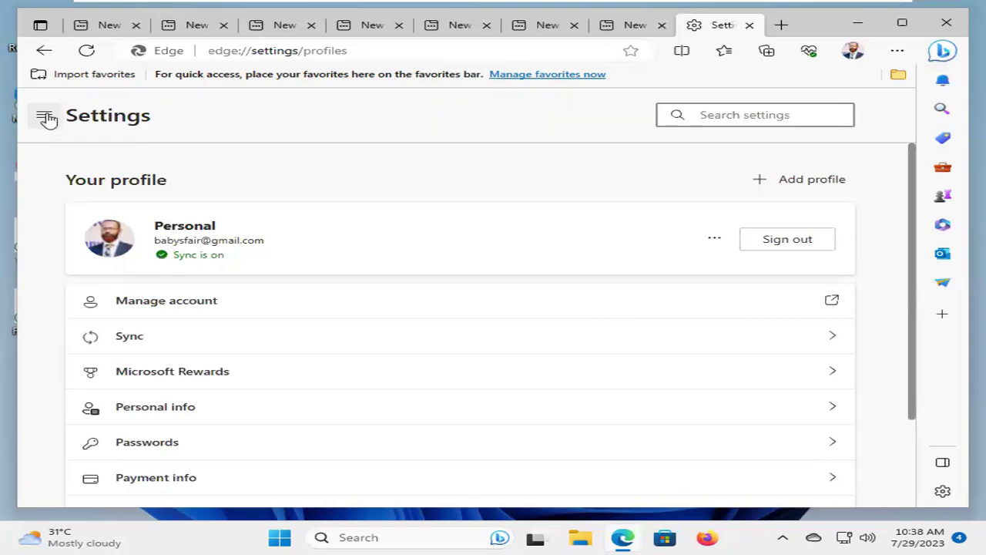
pyautogui.click(44, 118)
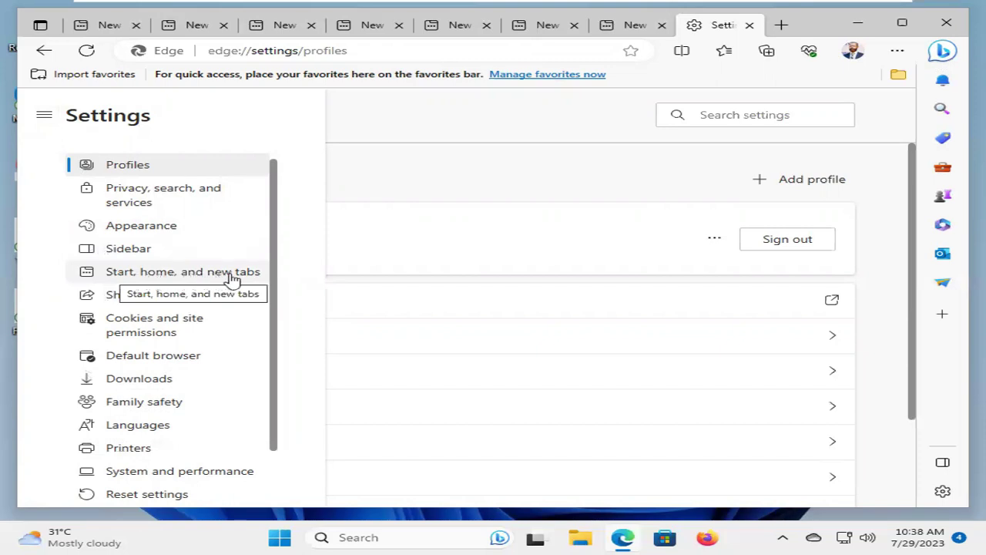
pyautogui.click(152, 276)
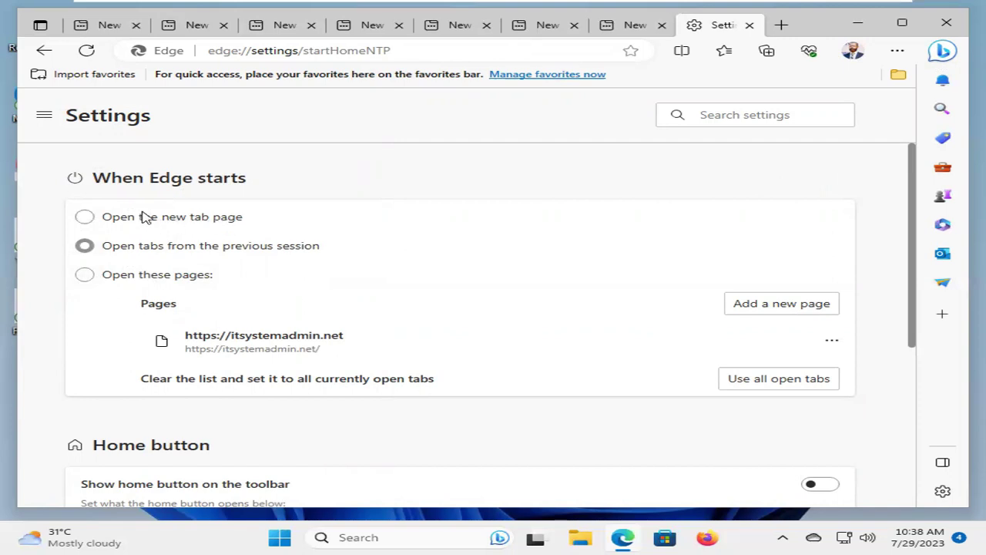
pyautogui.click(85, 218)
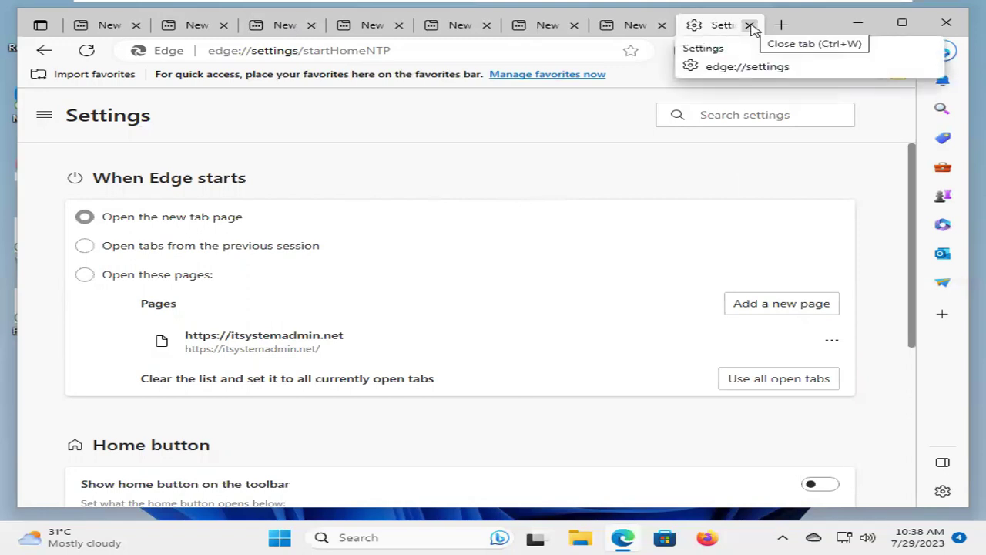
pyautogui.click(750, 25)
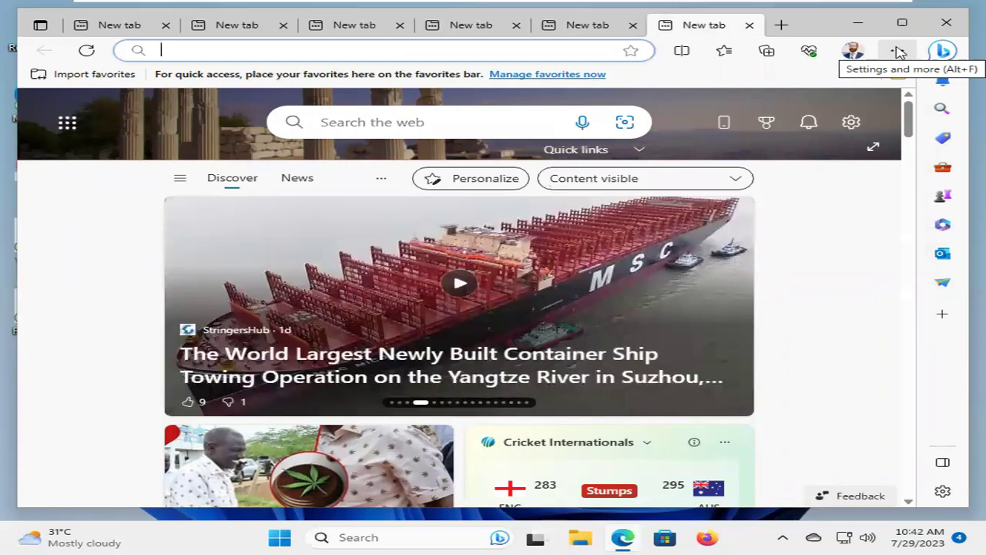
# Look through the browsing history and start clearing browsing data with the time range set to All time.
pyautogui.click(899, 51)
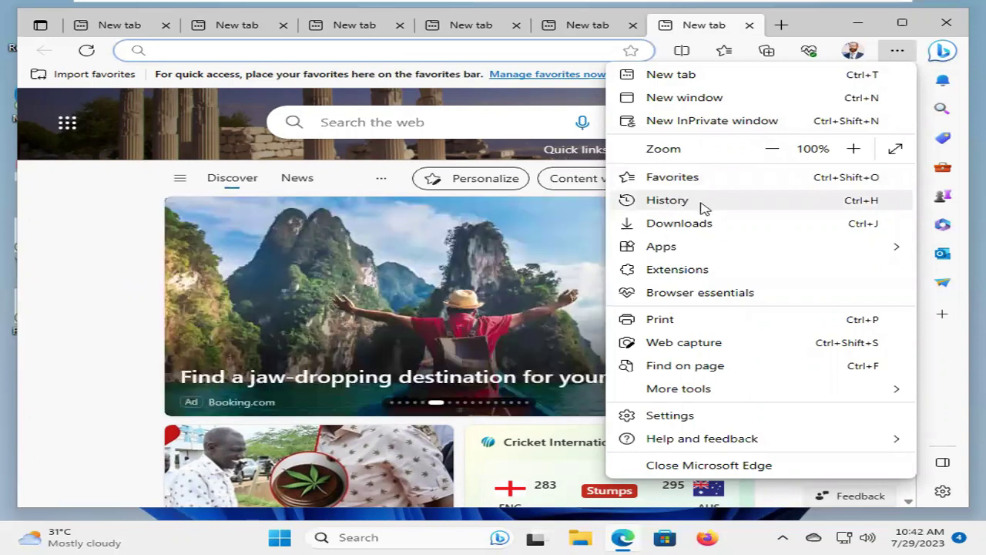
pyautogui.click(668, 201)
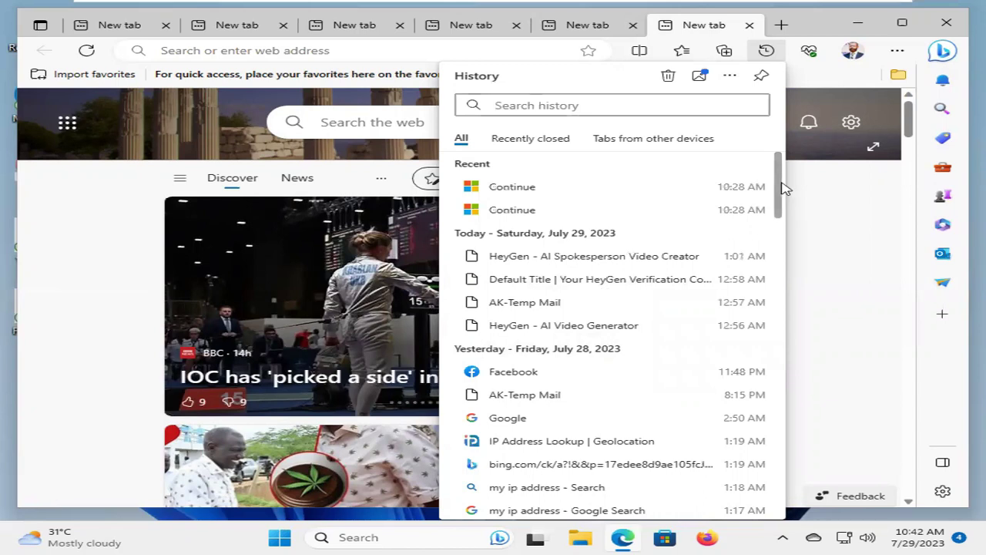
pyautogui.scroll(-3, 783, 270)
pyautogui.scroll(-6, 783, 293)
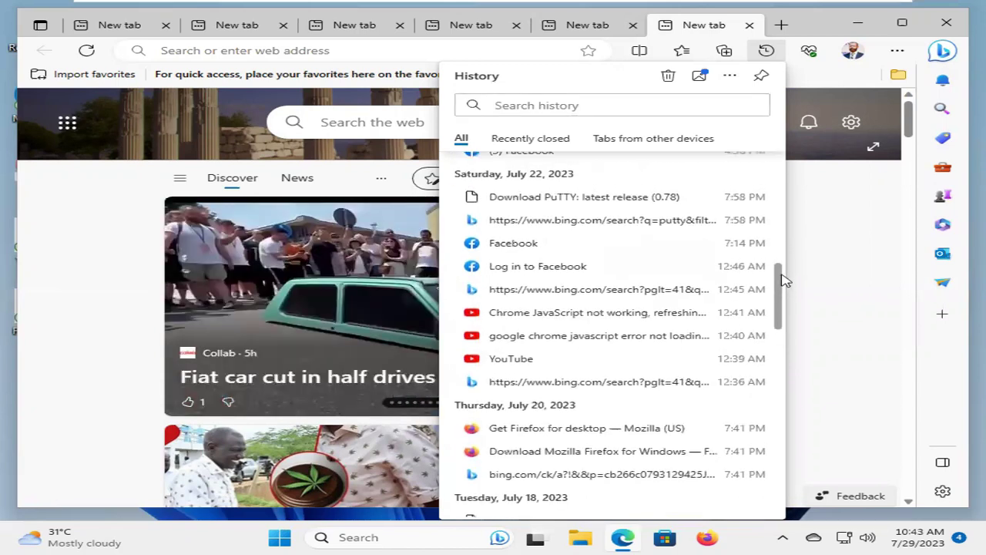
pyautogui.scroll(9, 779, 278)
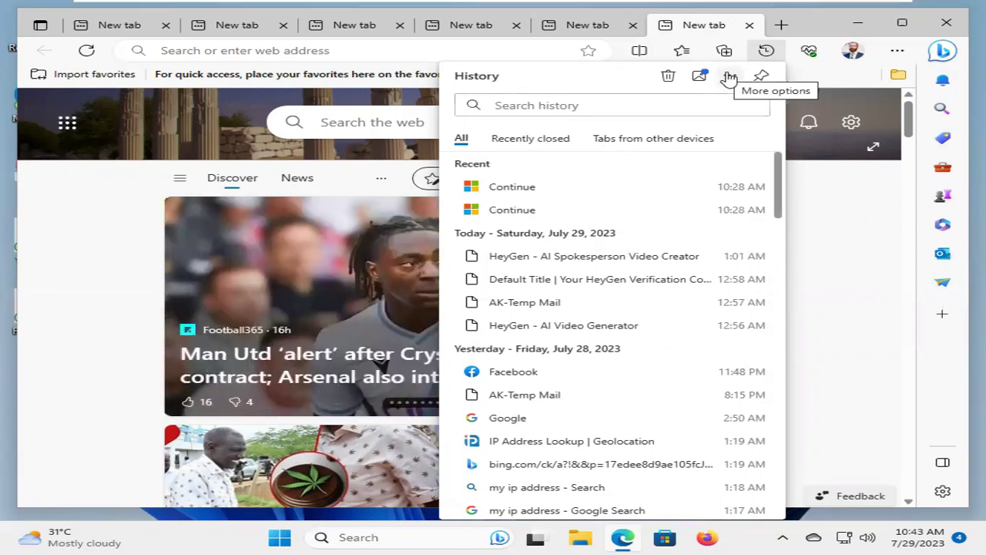
pyautogui.click(669, 80)
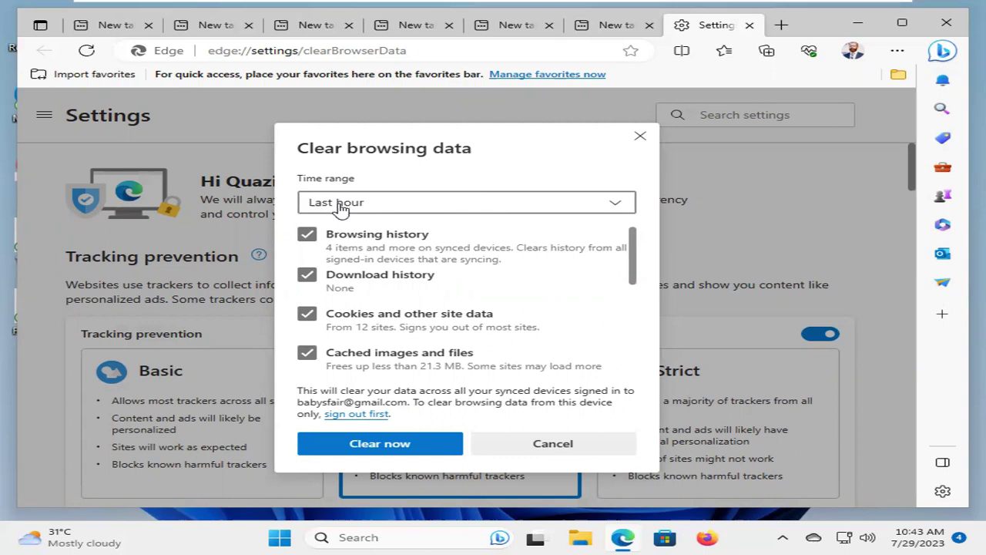
pyautogui.click(413, 203)
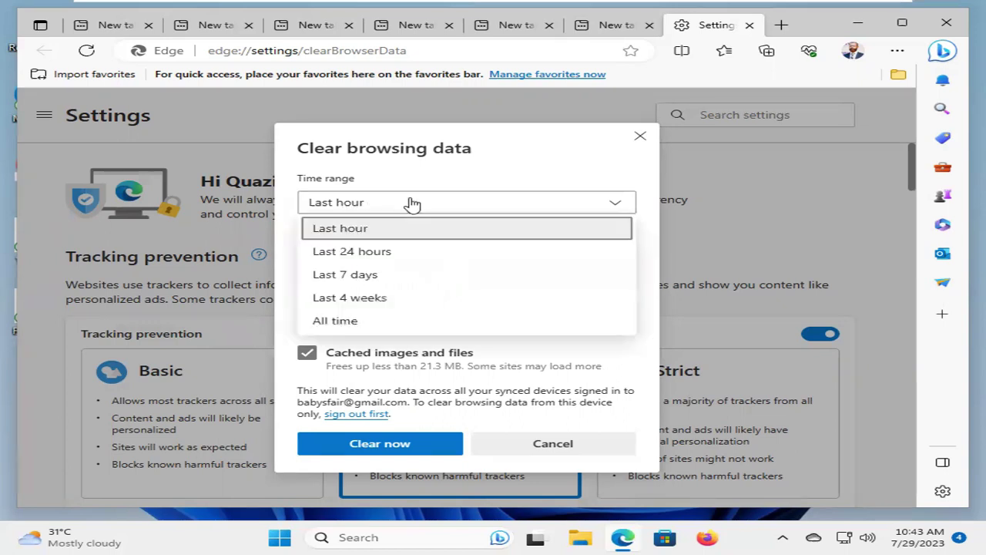
pyautogui.click(354, 322)
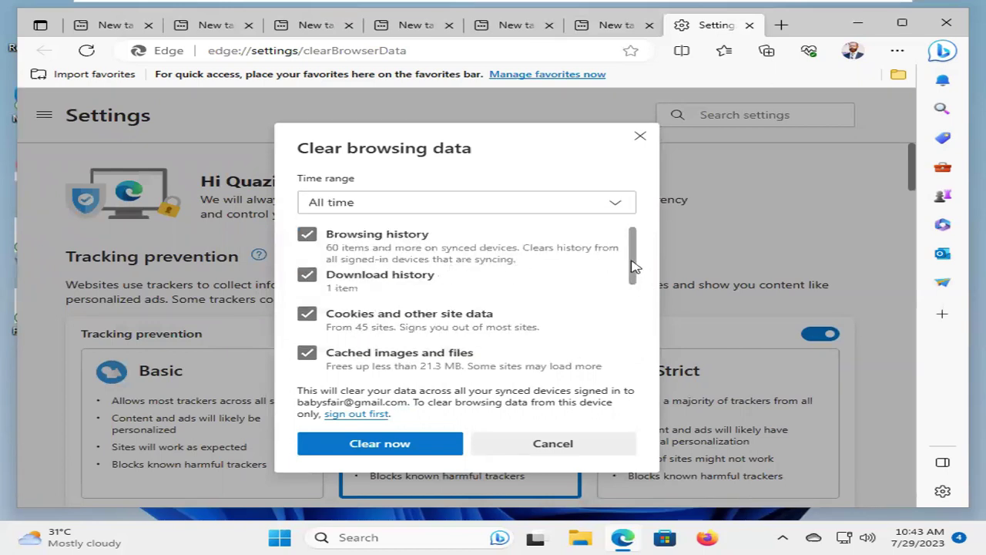
# Include passwords, autofill form data, site permissions, previous-version Edge data and Media Foundation data, clear the selected data and close the settings page.
pyautogui.moveTo(633, 266); pyautogui.dragTo(637, 323)
pyautogui.click(306, 255)
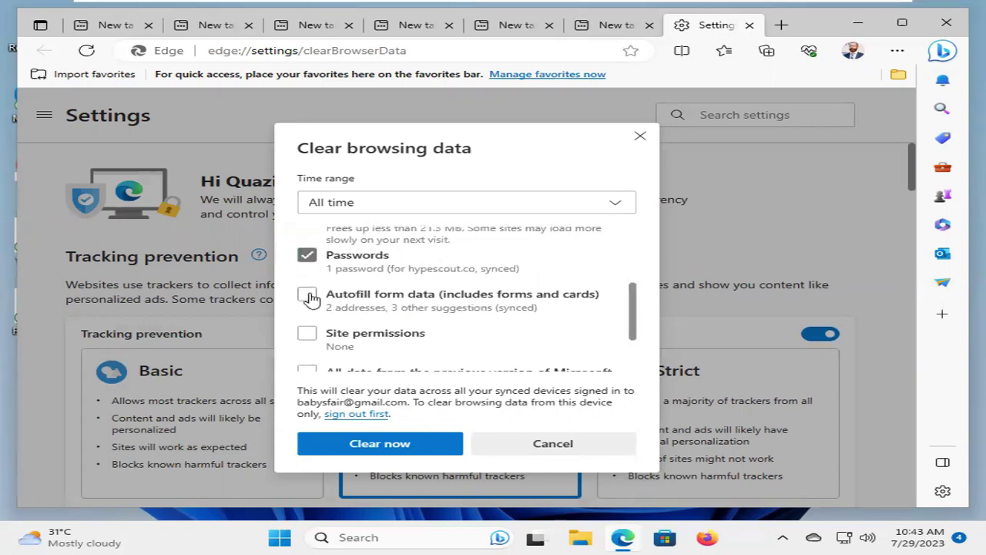
pyautogui.click(308, 296)
pyautogui.click(307, 339)
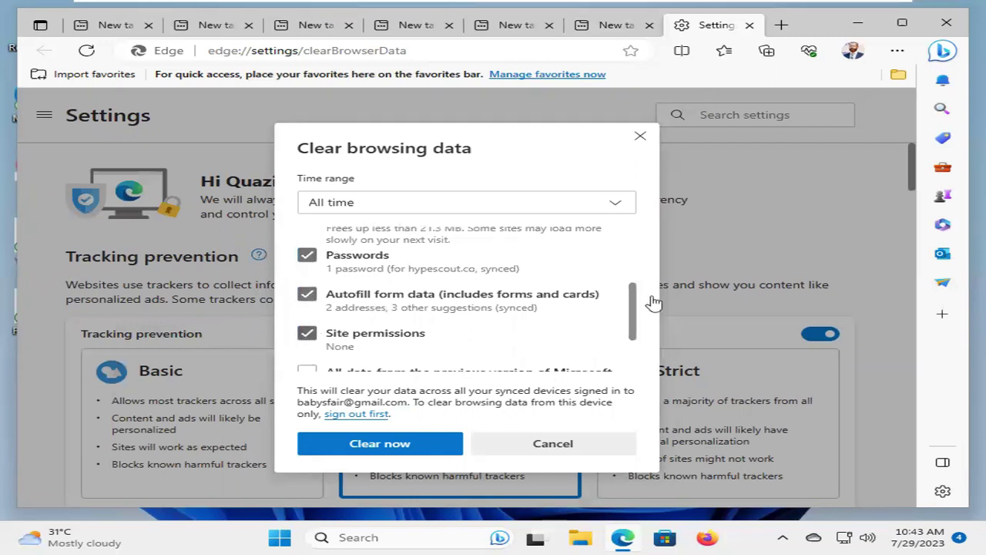
pyautogui.moveTo(634, 324); pyautogui.dragTo(639, 357)
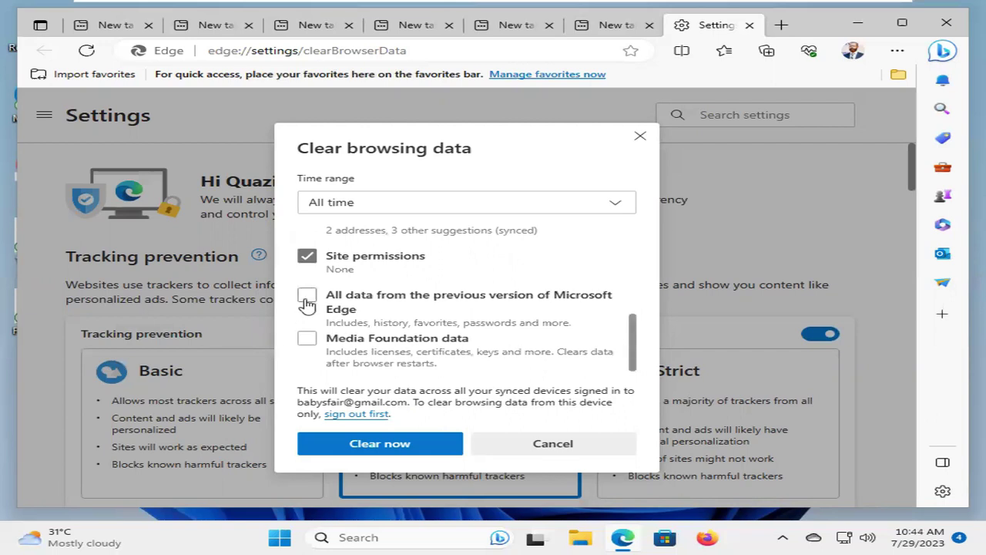
pyautogui.click(306, 302)
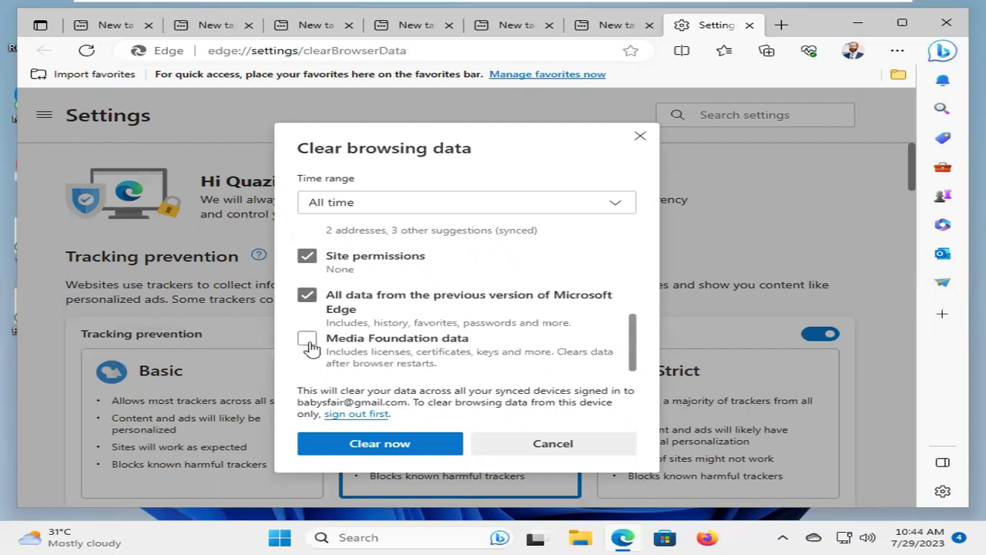
pyautogui.click(306, 340)
pyautogui.click(402, 446)
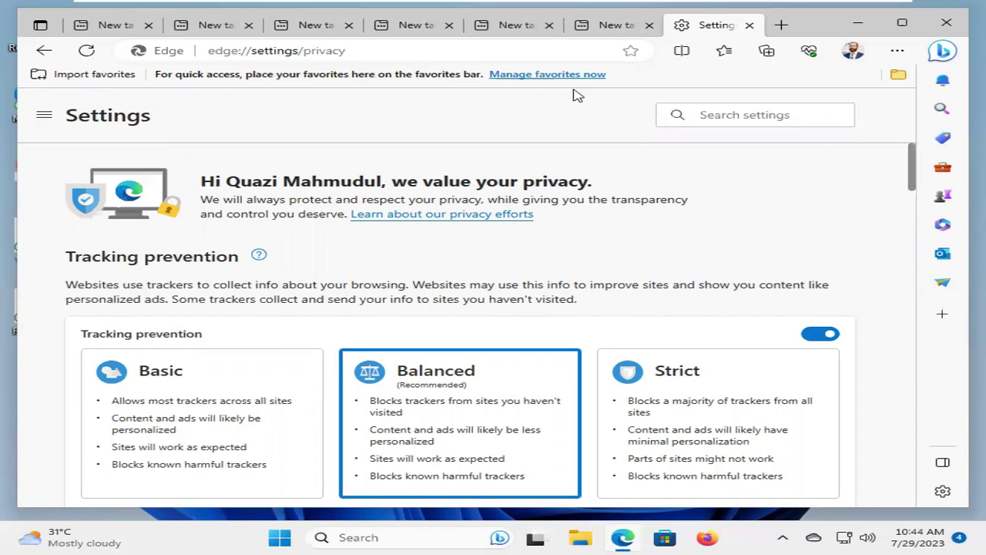
pyautogui.click(749, 25)
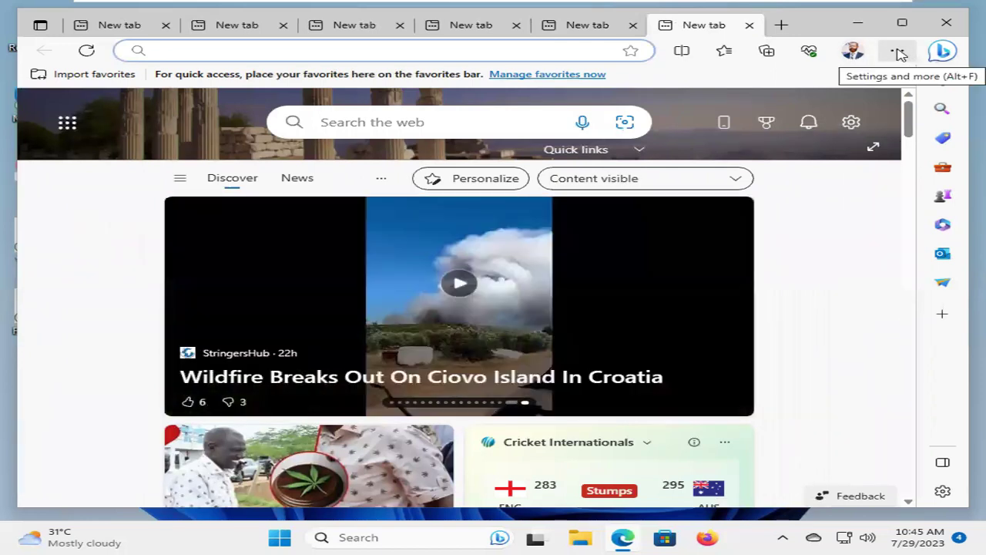
# Restore the browser settings to their default values and restart the browser.
pyautogui.click(899, 52)
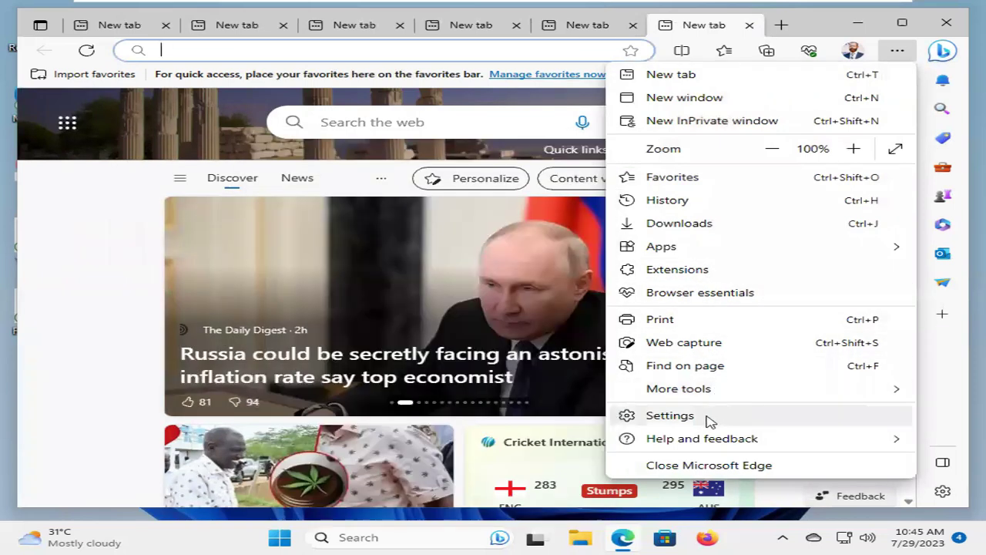
pyautogui.click(710, 419)
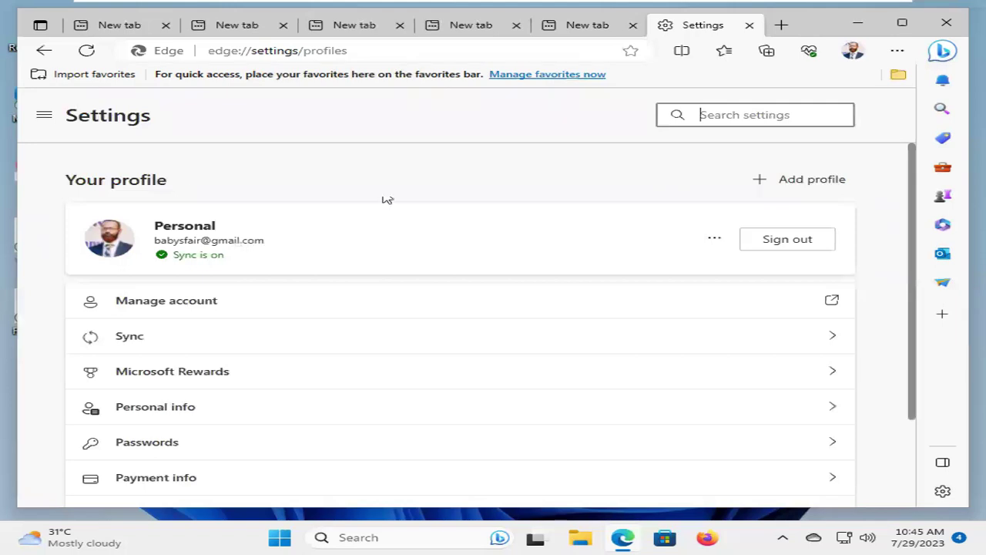
pyautogui.click(45, 116)
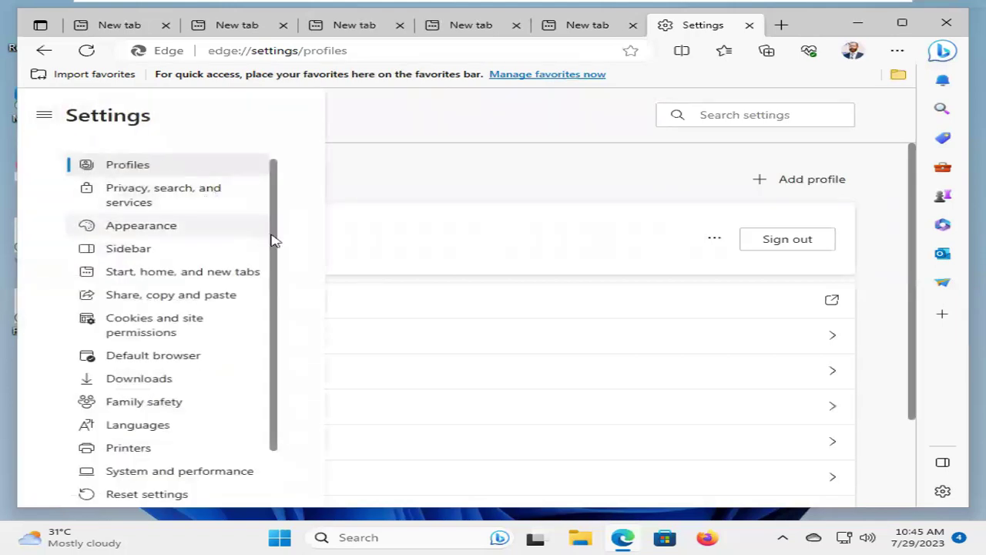
pyautogui.moveTo(275, 247); pyautogui.dragTo(273, 347)
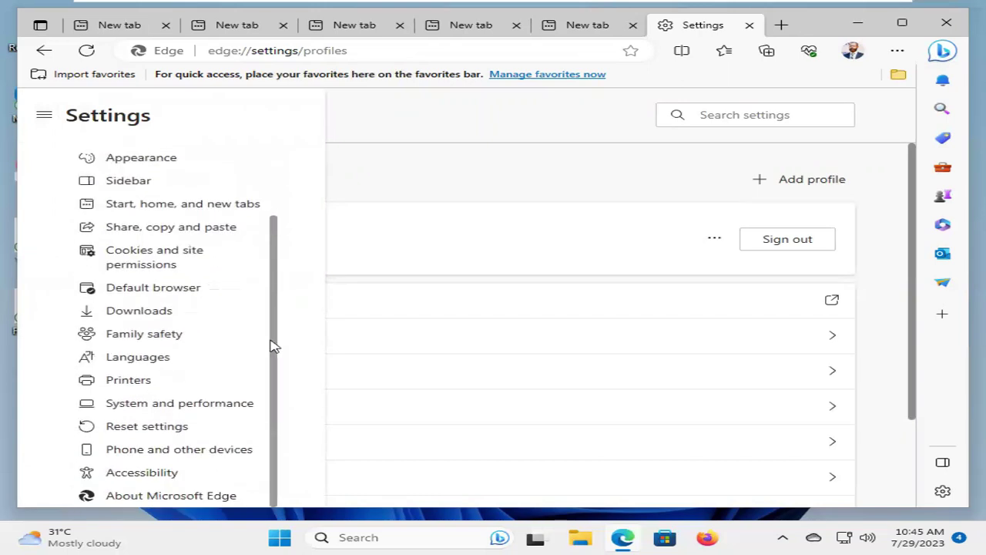
pyautogui.click(150, 429)
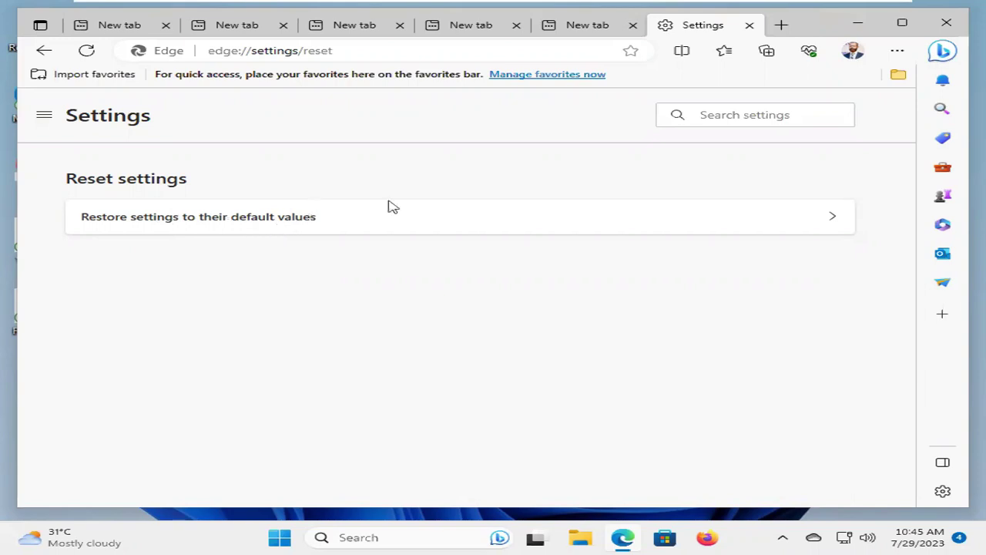
pyautogui.click(676, 220)
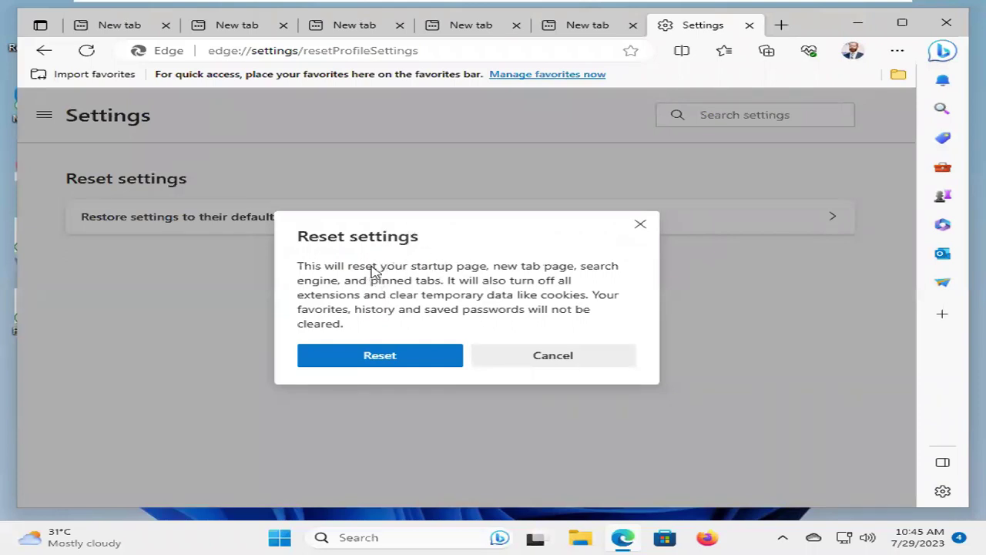
pyautogui.click(389, 359)
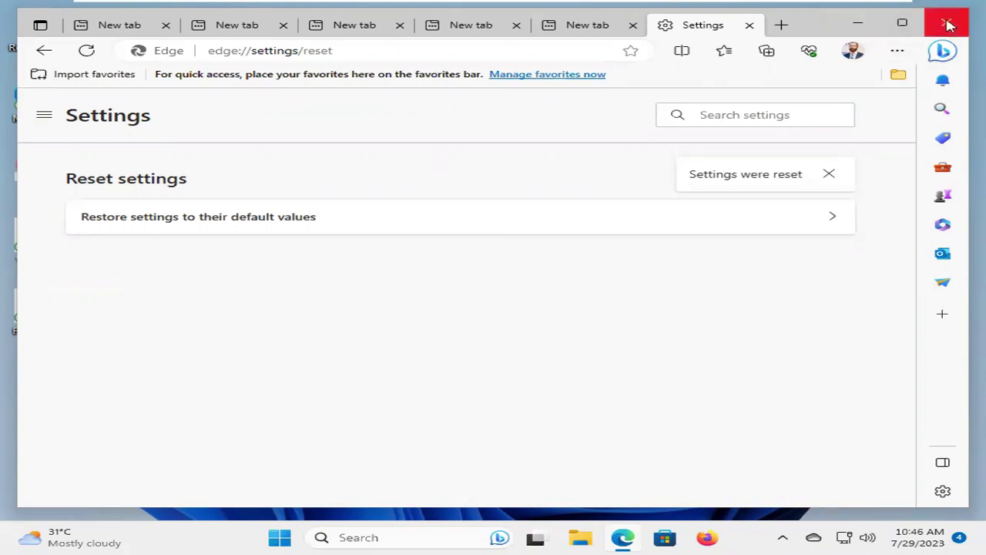
pyautogui.click(947, 27)
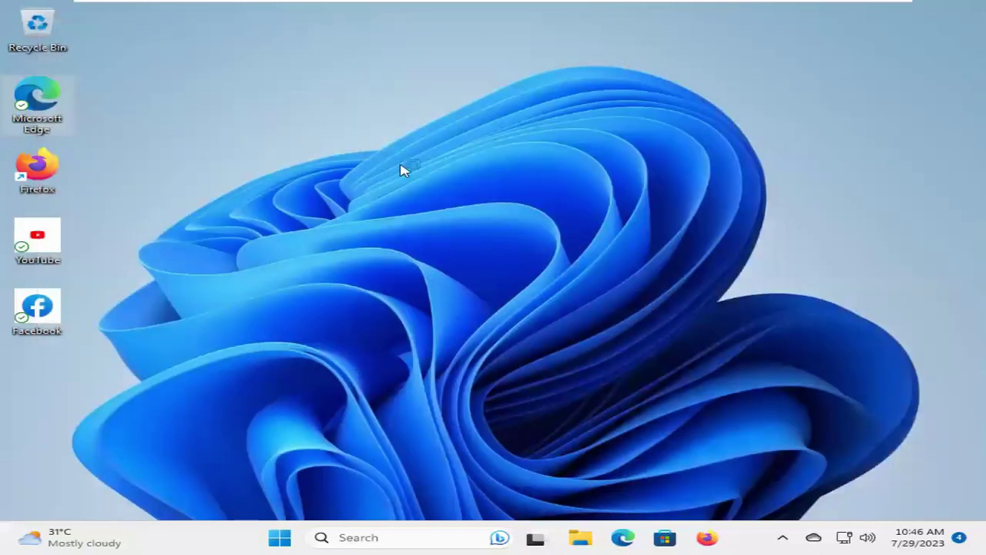
pyautogui.doubleClick(42, 104)
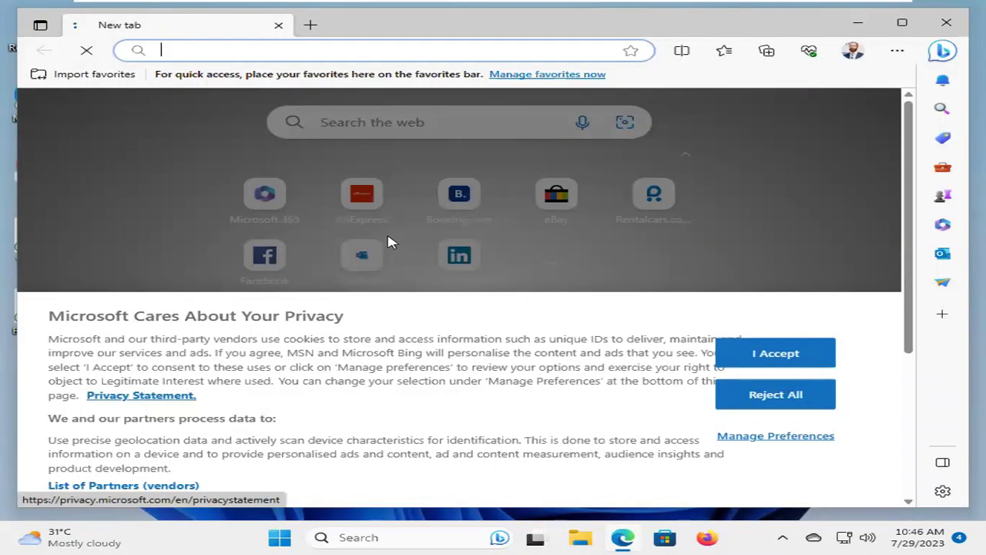